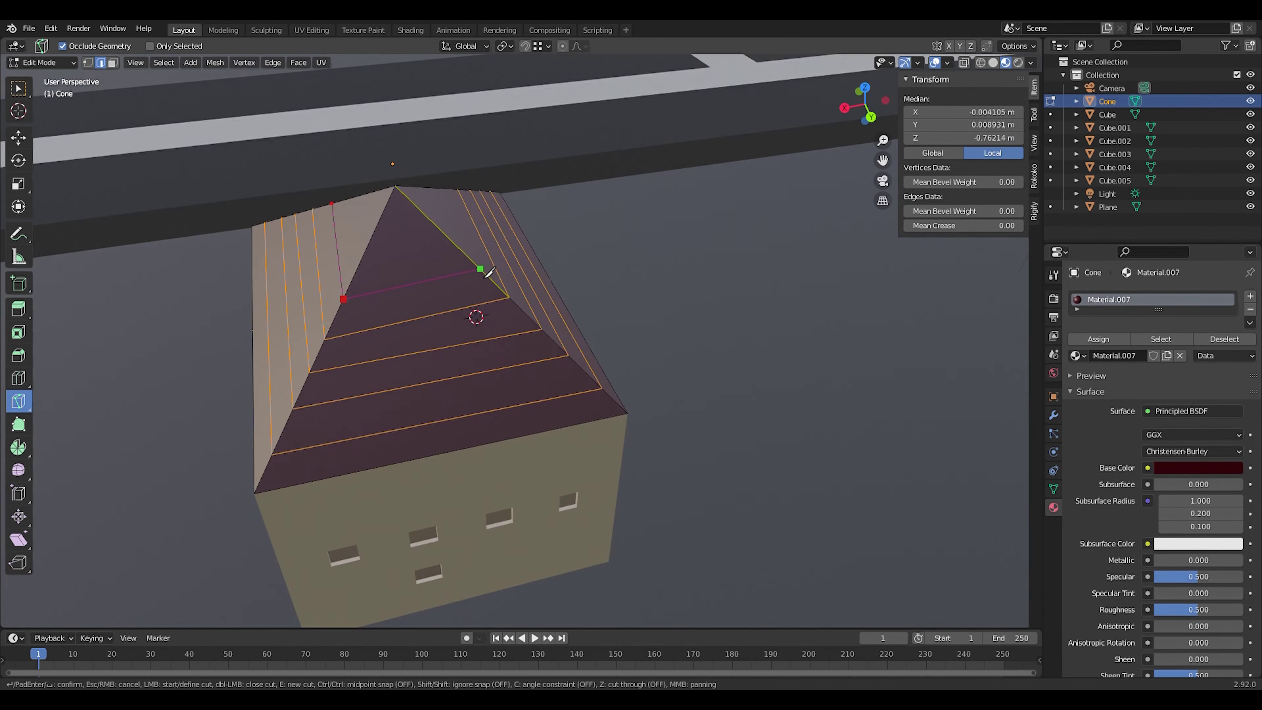
# Switch to top view to look straight down on the house roof and ground plane
pyautogui.press('KP_7')
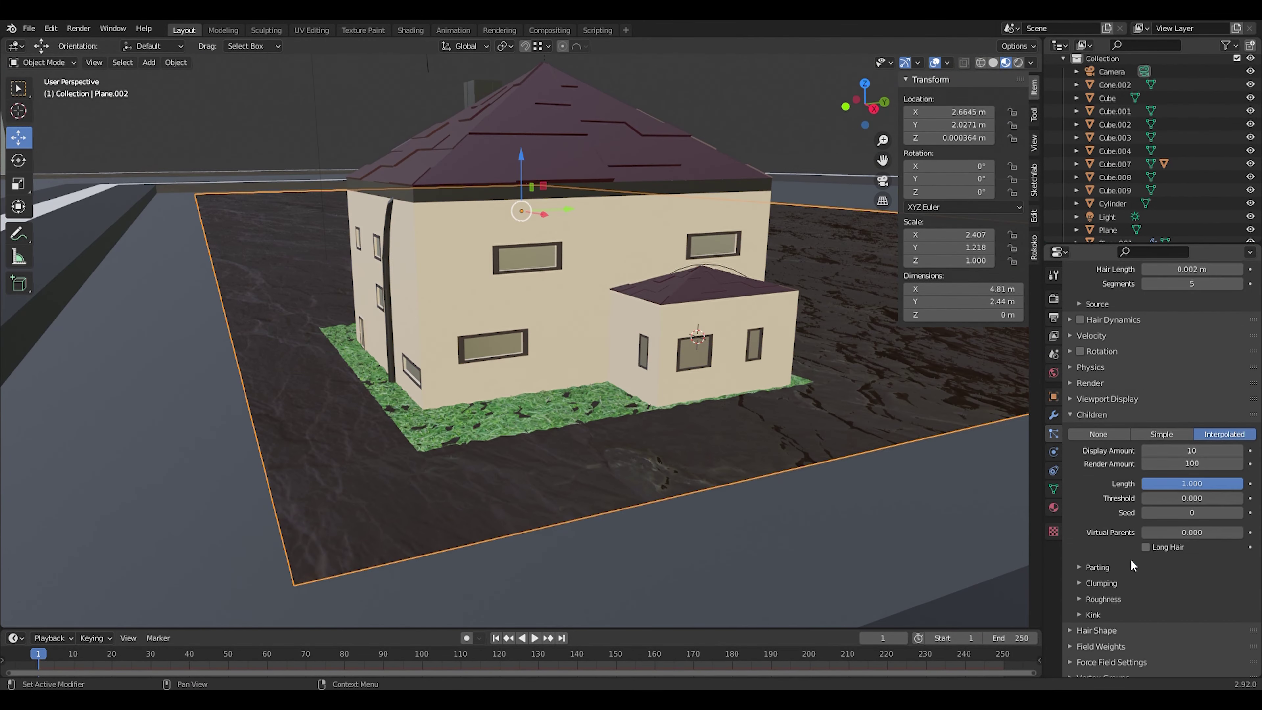
# Expand the Render section of the lawn's hair particle settings
pyautogui.scroll(5, 1118, 447)
pyautogui.keyDown('ctrl'); pyautogui.click(1102, 486); pyautogui.keyUp('ctrl')
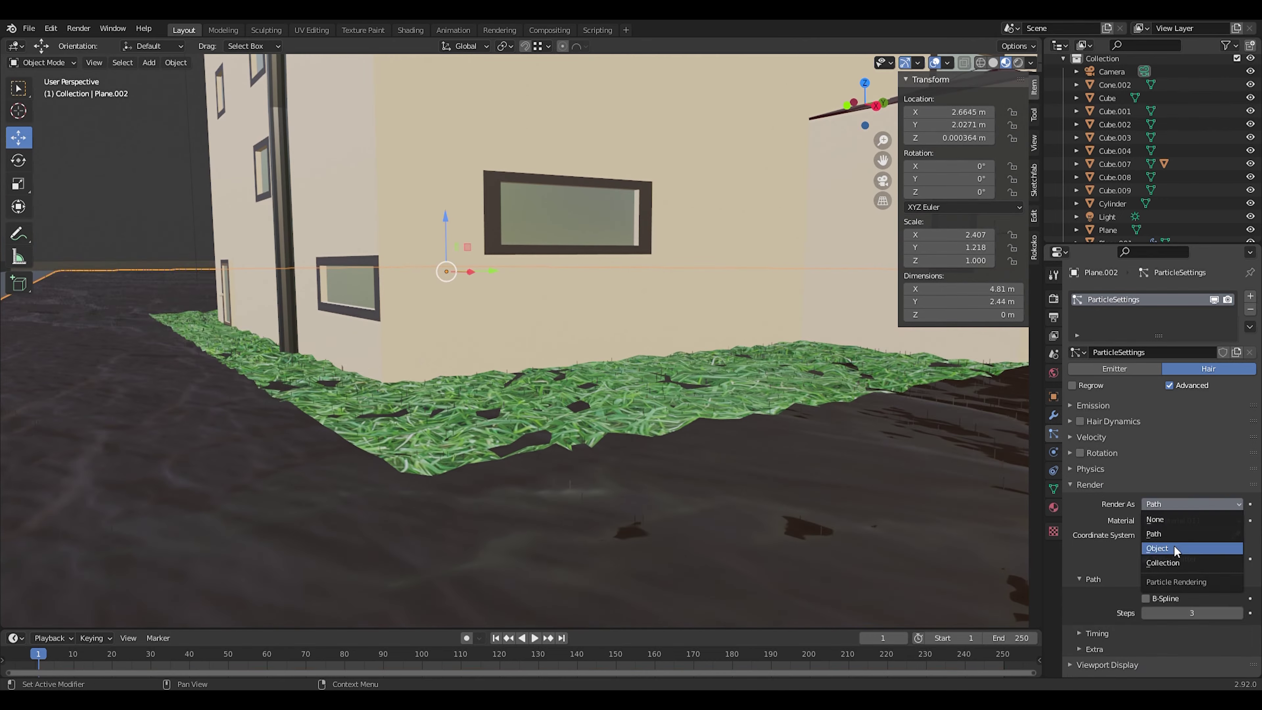
pyautogui.scroll(4, 556, 377)
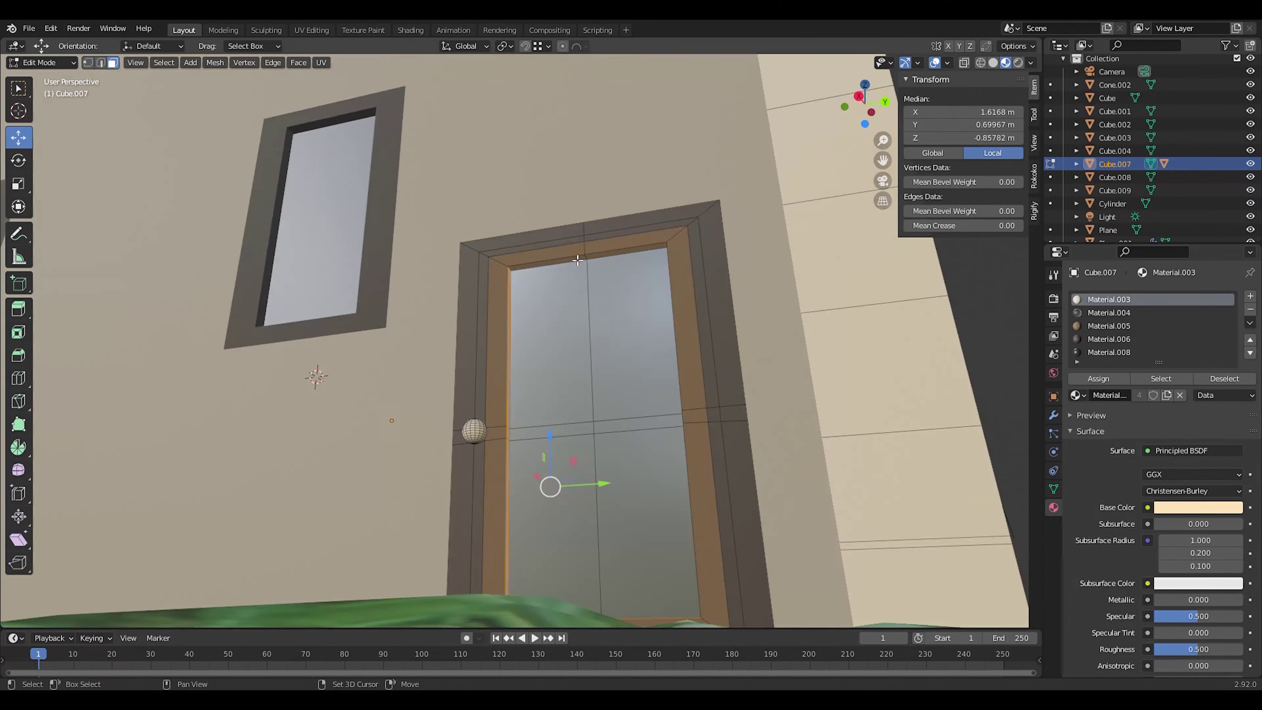
# Zoom in on the doorknob, select the Cylinder with the house, and start an X-axis move
pyautogui.moveTo(578, 260); pyautogui.dragTo(565, 362, button='middle')
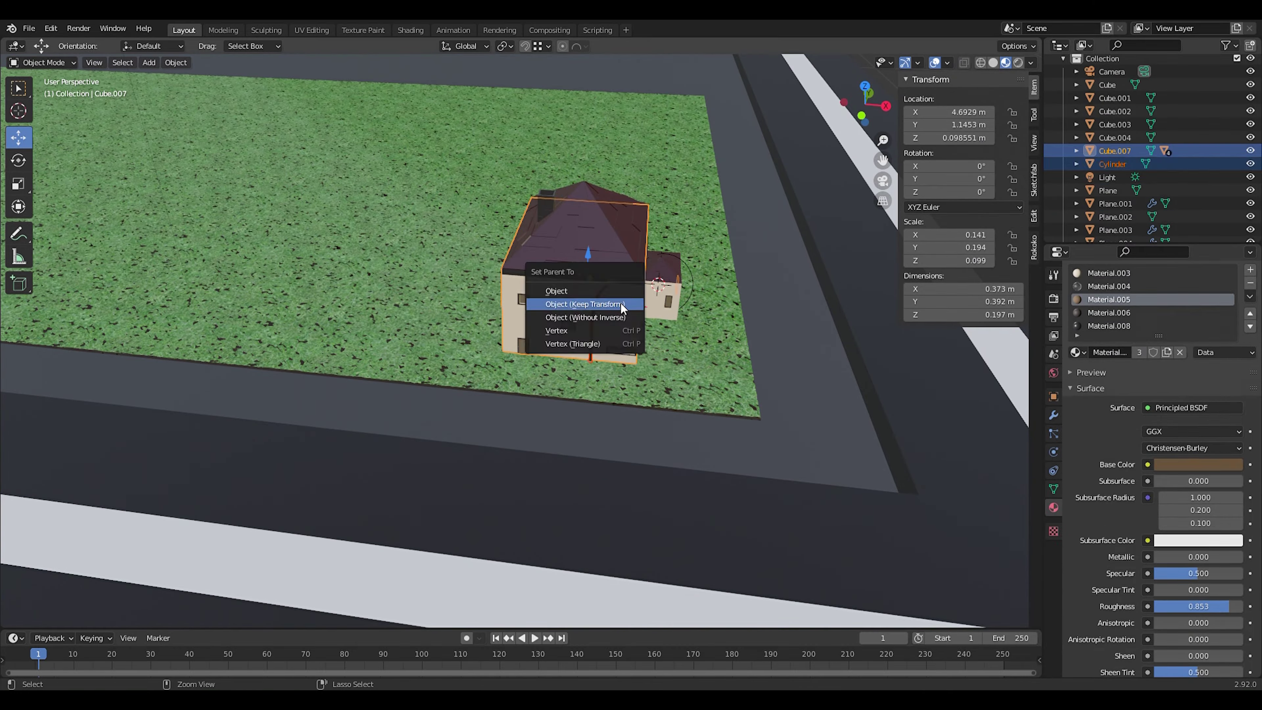
pyautogui.click(622, 306)
pyautogui.press('g')
pyautogui.press('x')
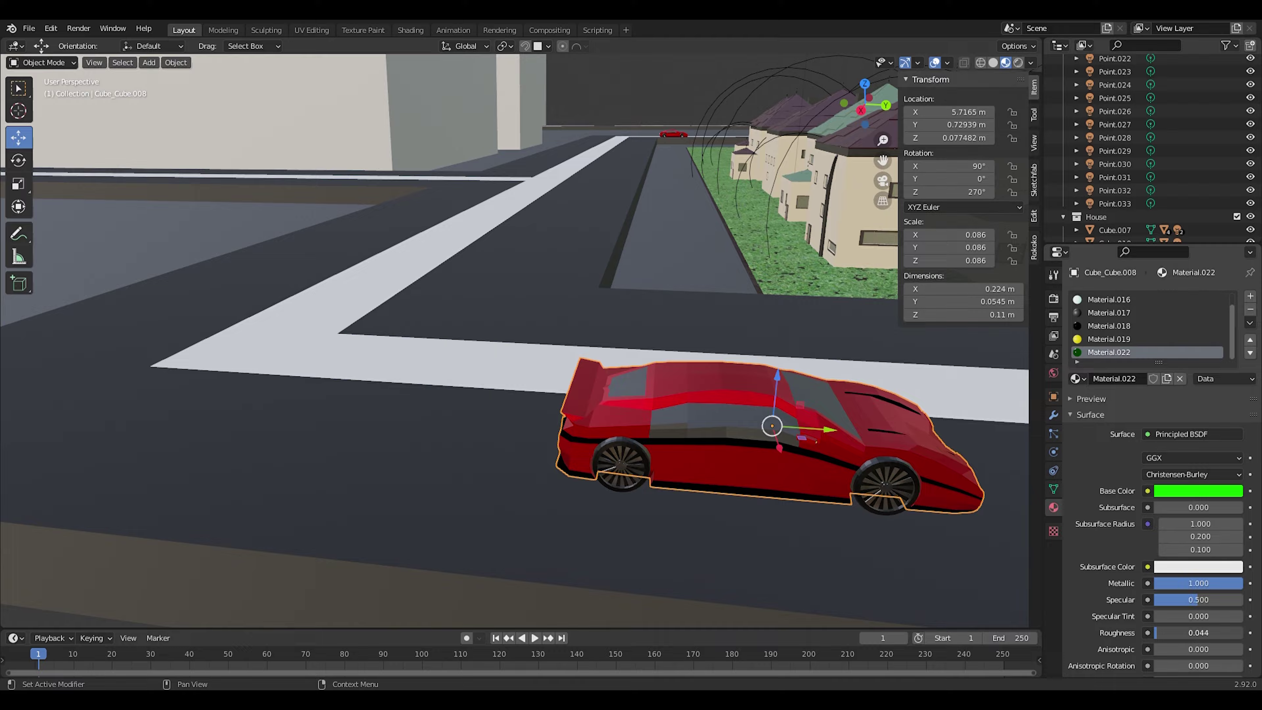
# Put the red sports car into Edit Mode
pyautogui.press('Tab')
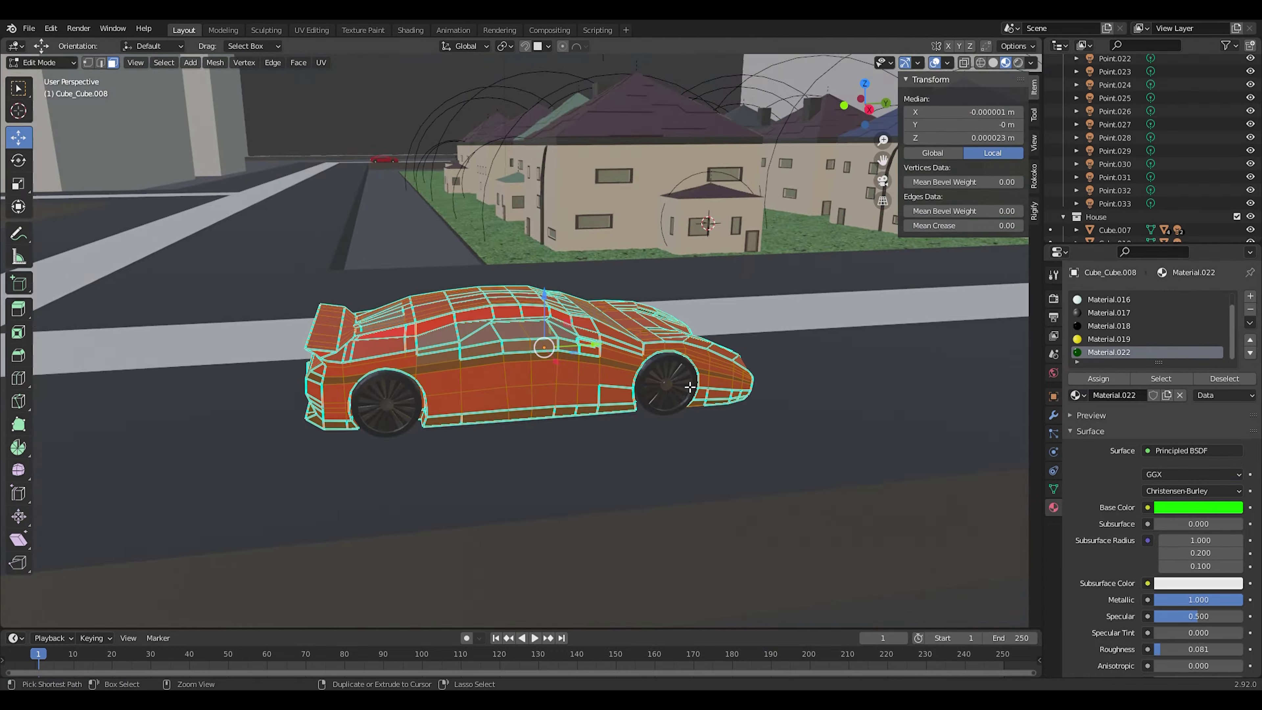